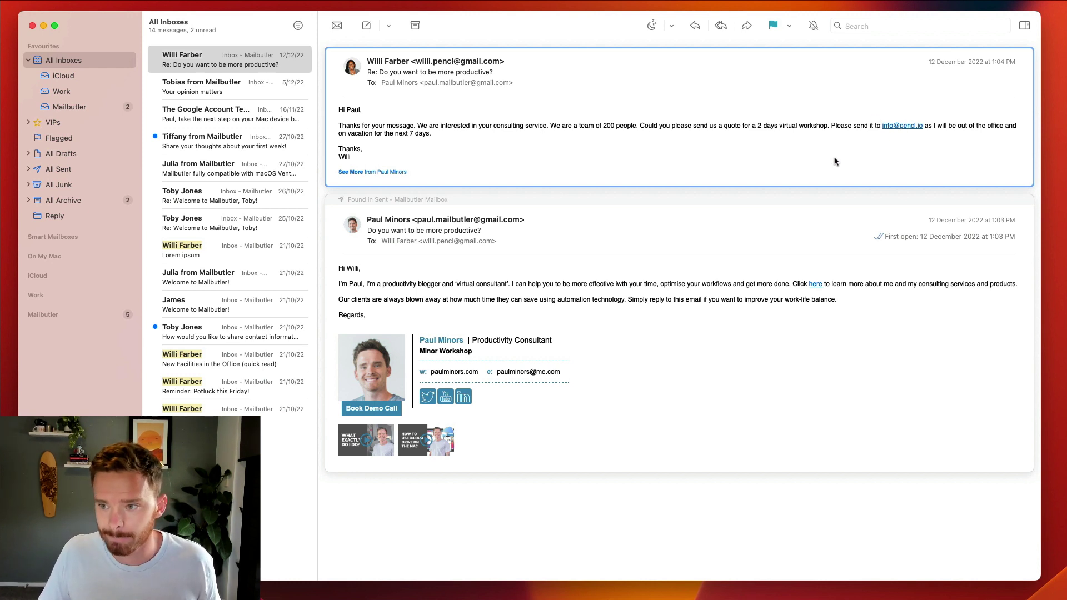
click(1024, 26)
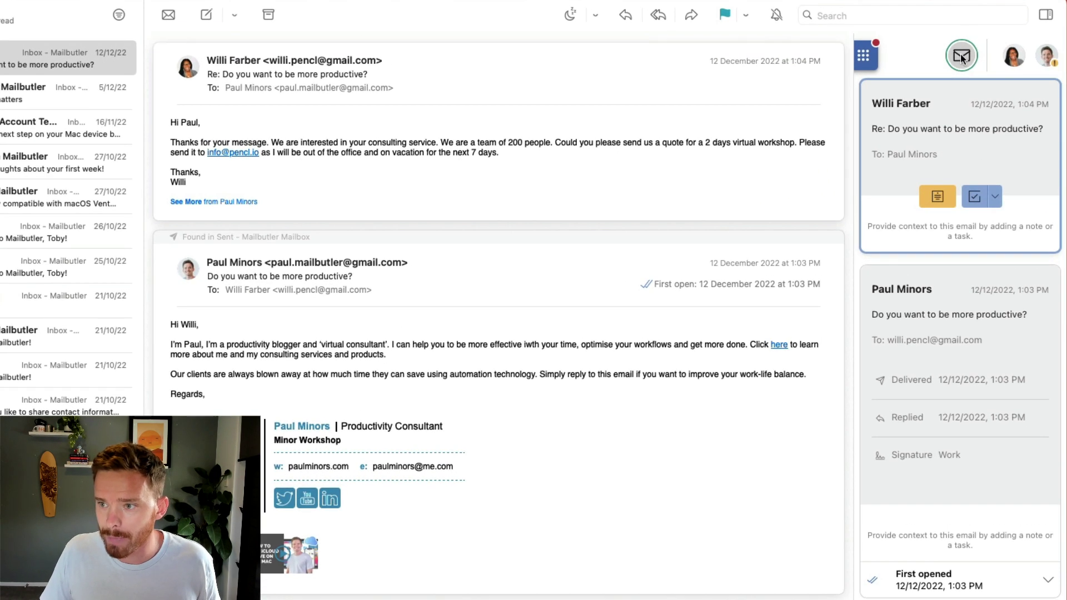
click(972, 197)
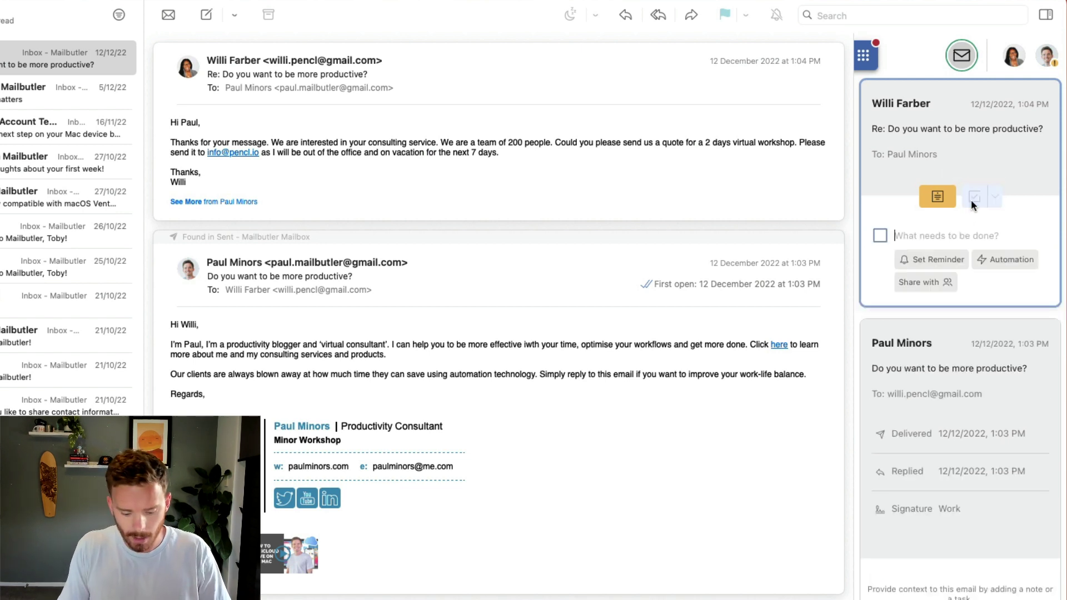
text(Prepare)
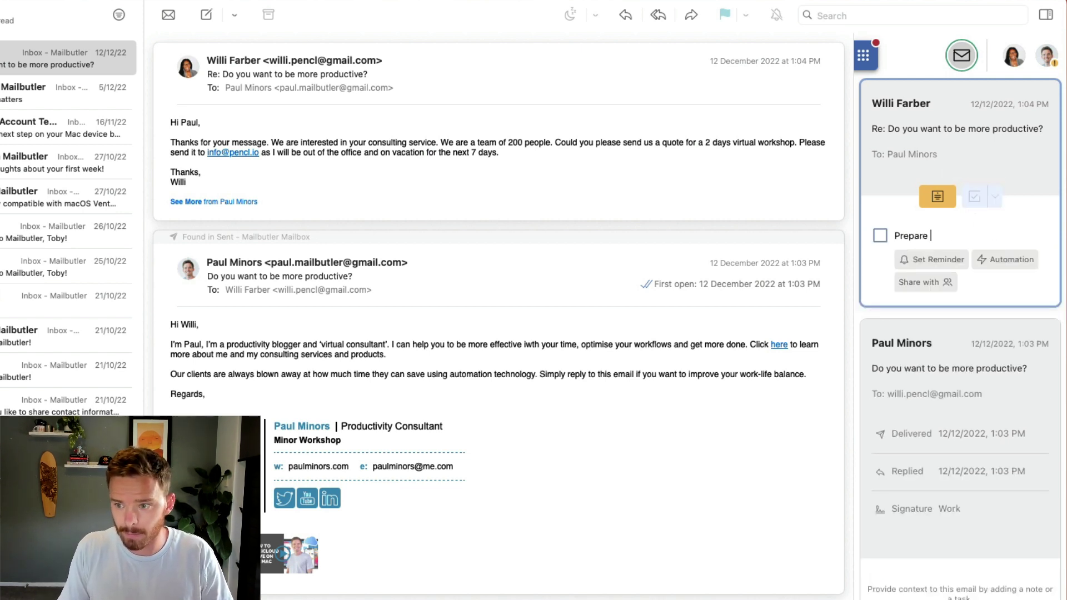
text( a quote for)
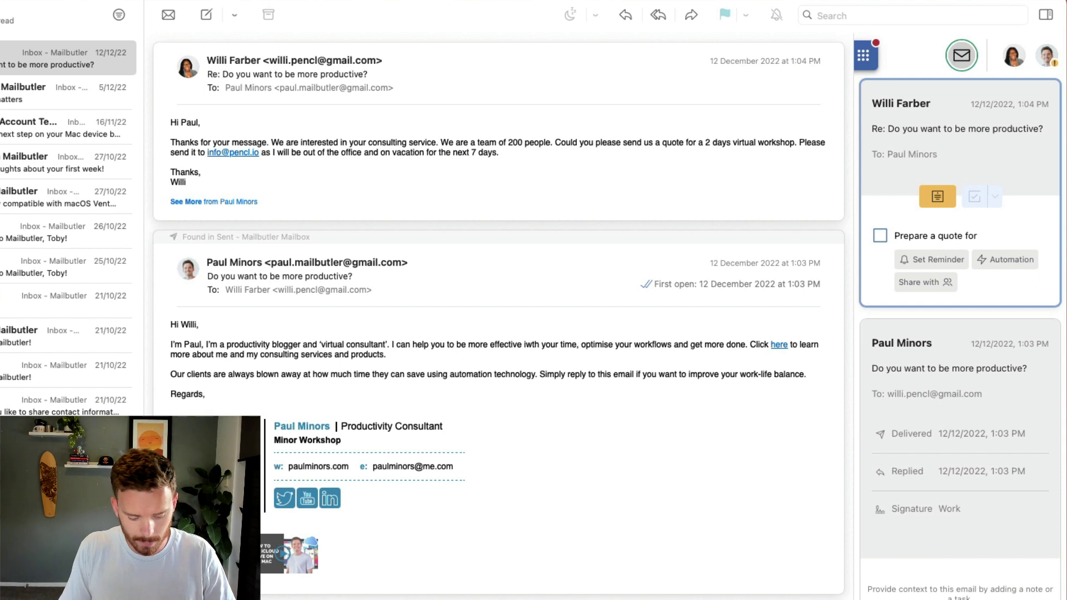
text( 2 day workshop and )
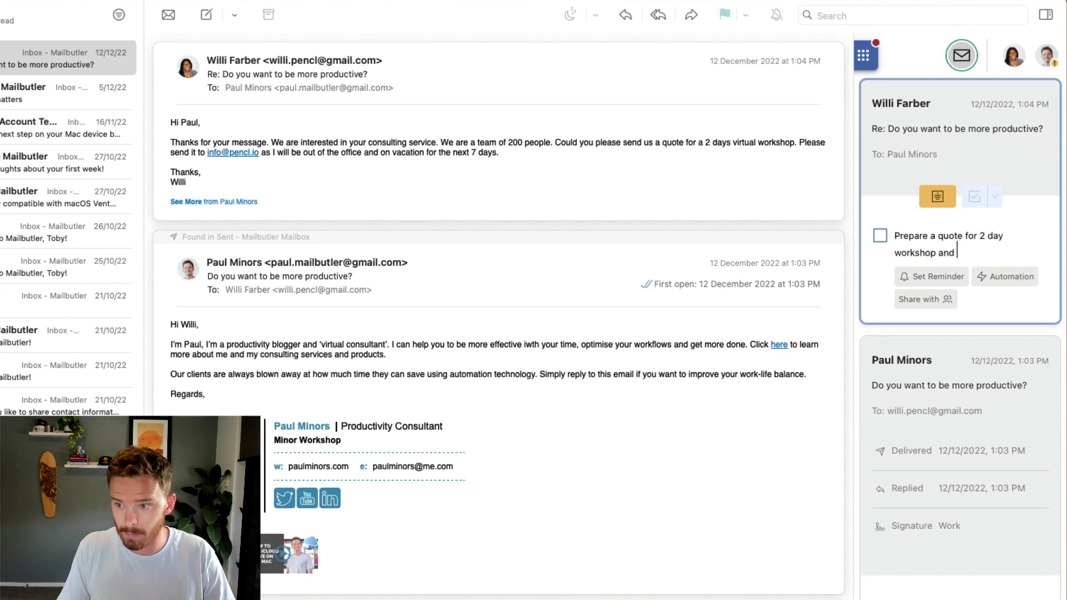
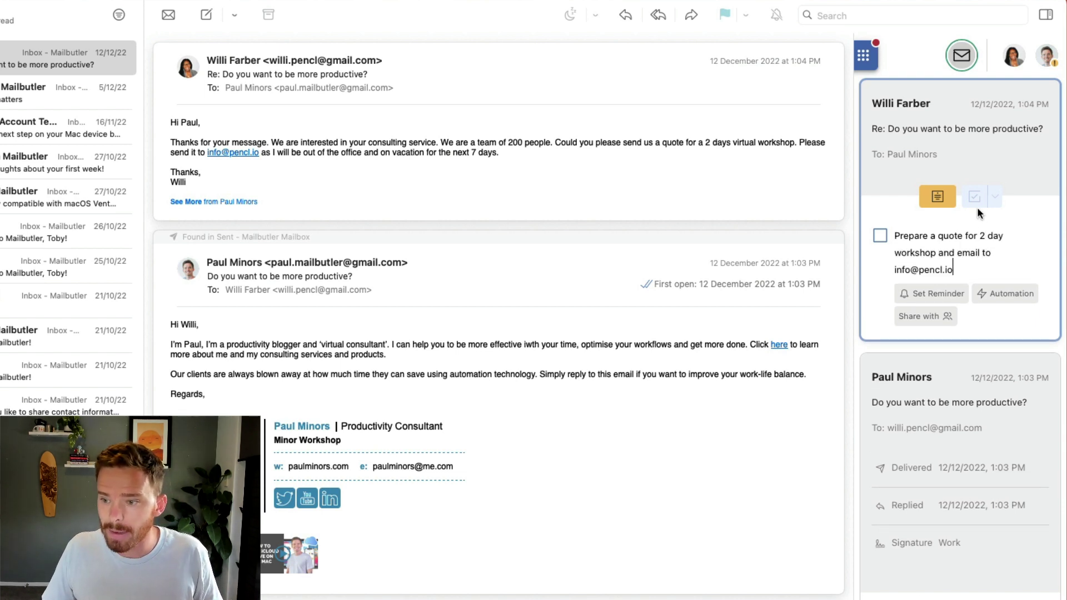
mouse_move(959, 252)
click(934, 295)
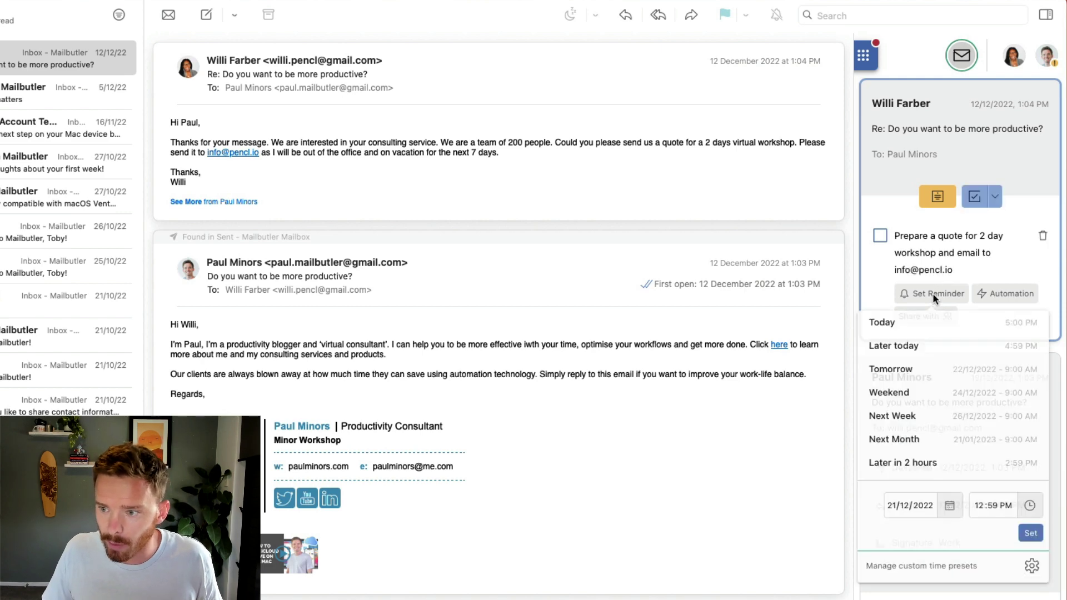
click(948, 505)
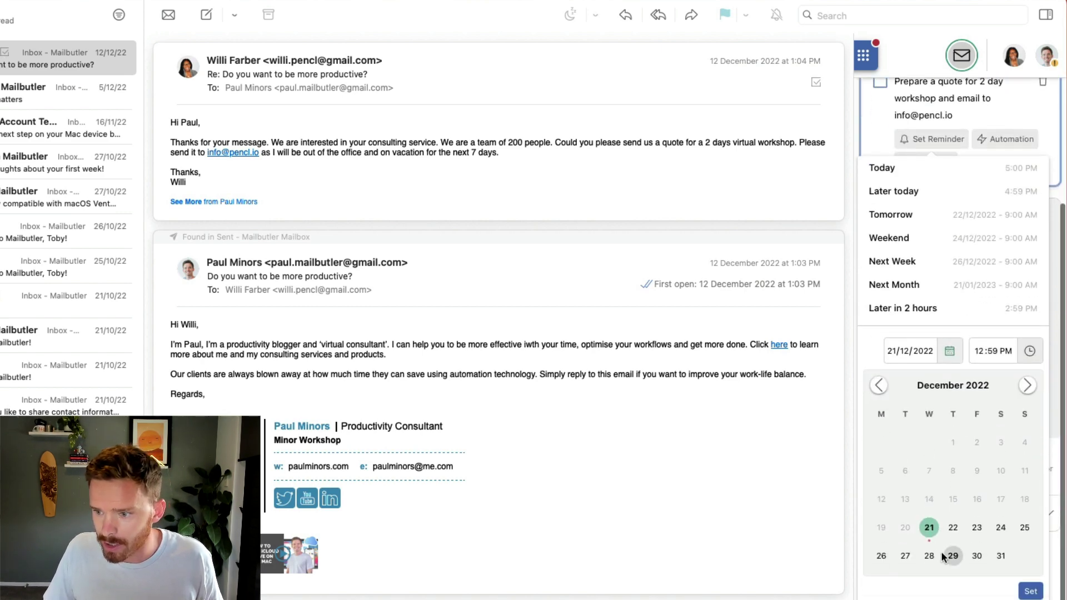
click(977, 527)
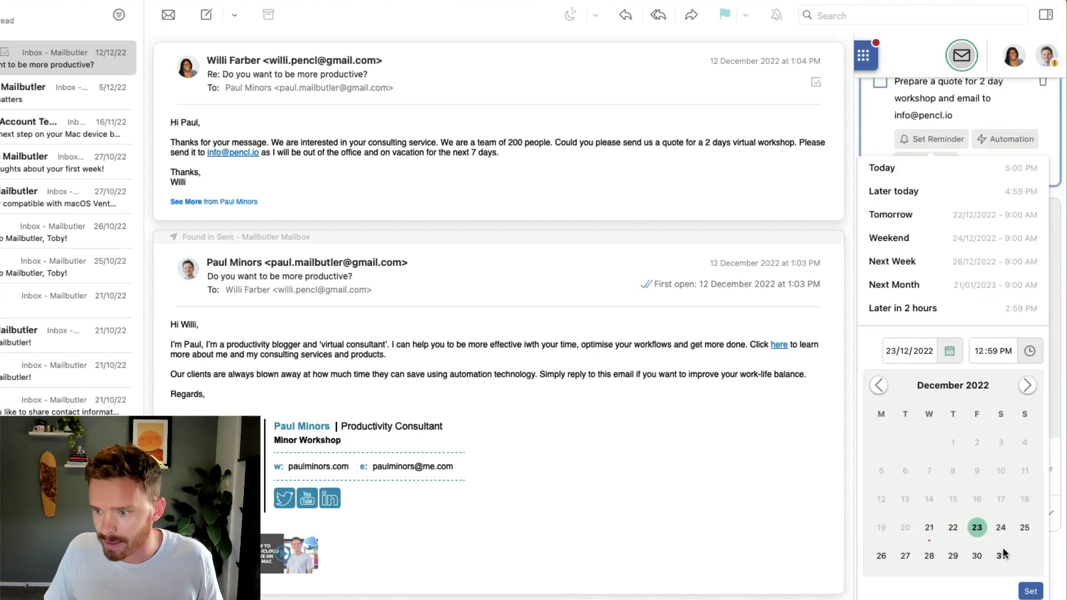
click(1030, 591)
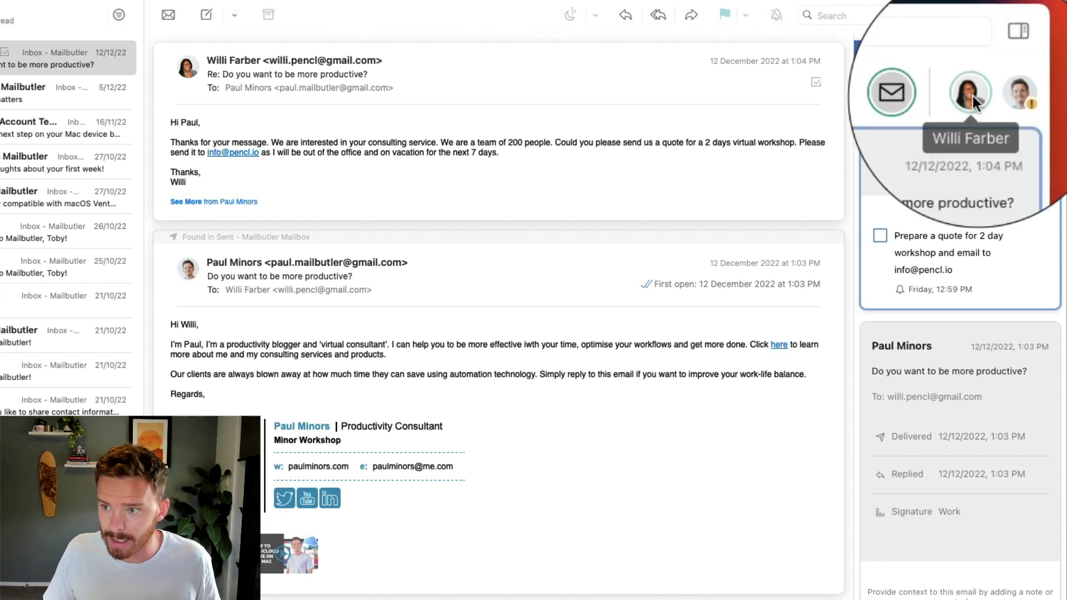
click(973, 96)
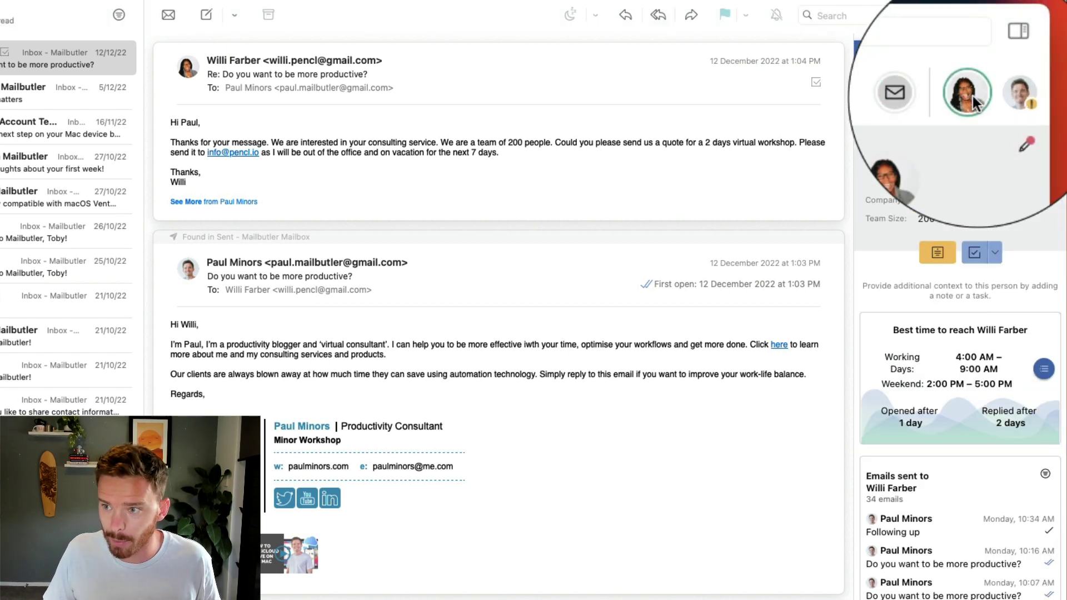
click(977, 254)
text(Re)
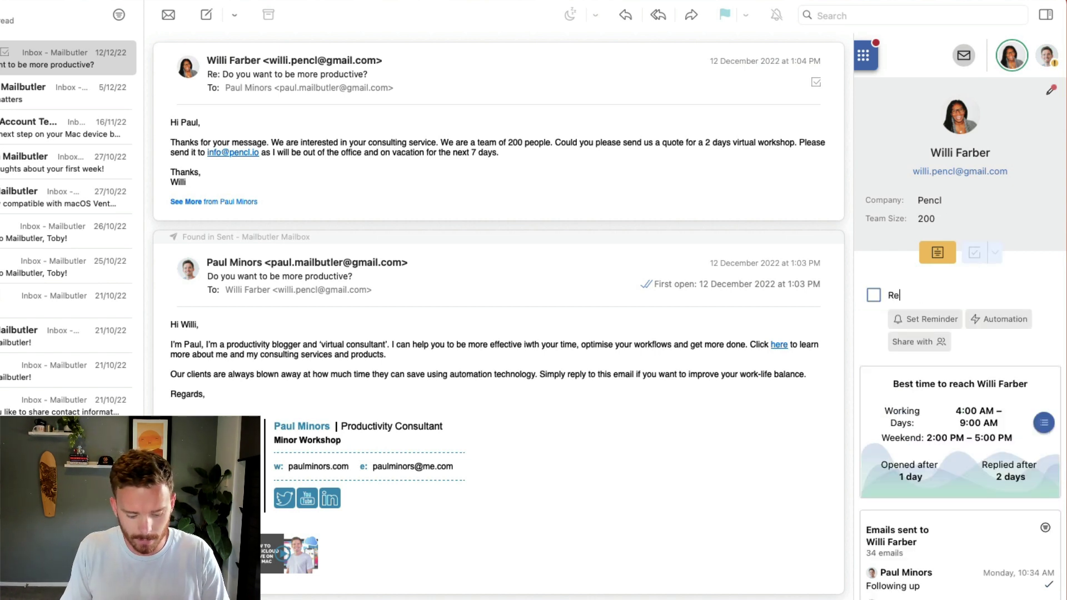
text(search Willi and)
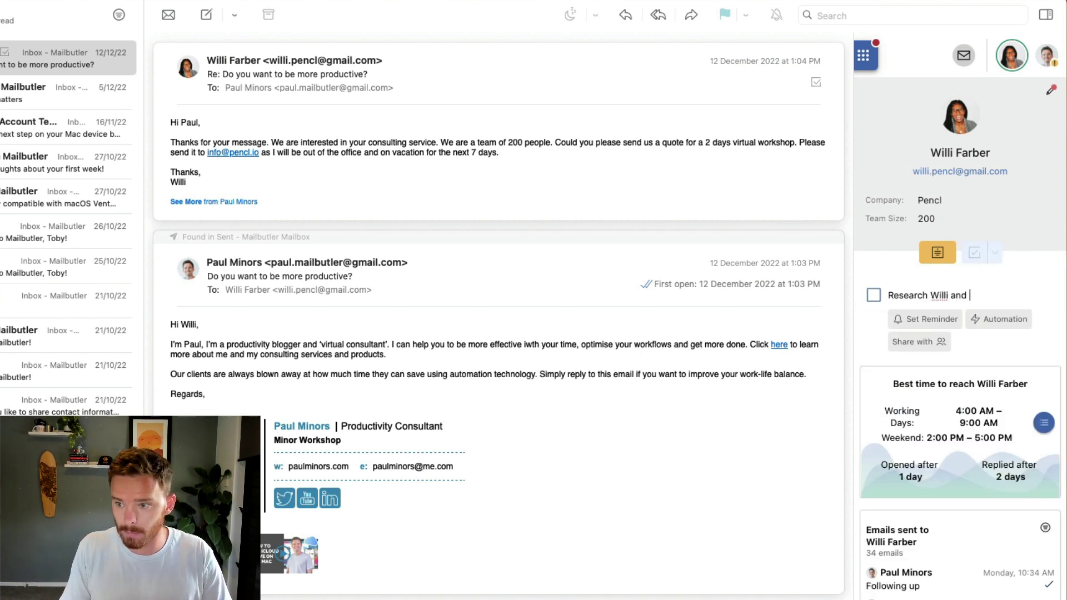
text( her company Pen)
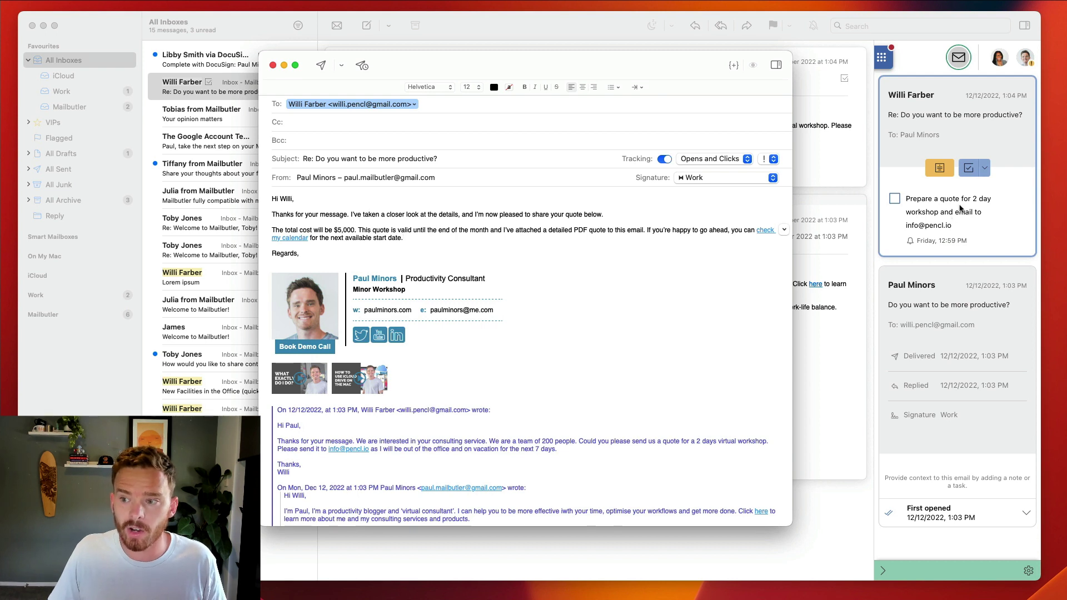
- Add a follow-up task to the quote reply from the quick task templates
click(436, 239)
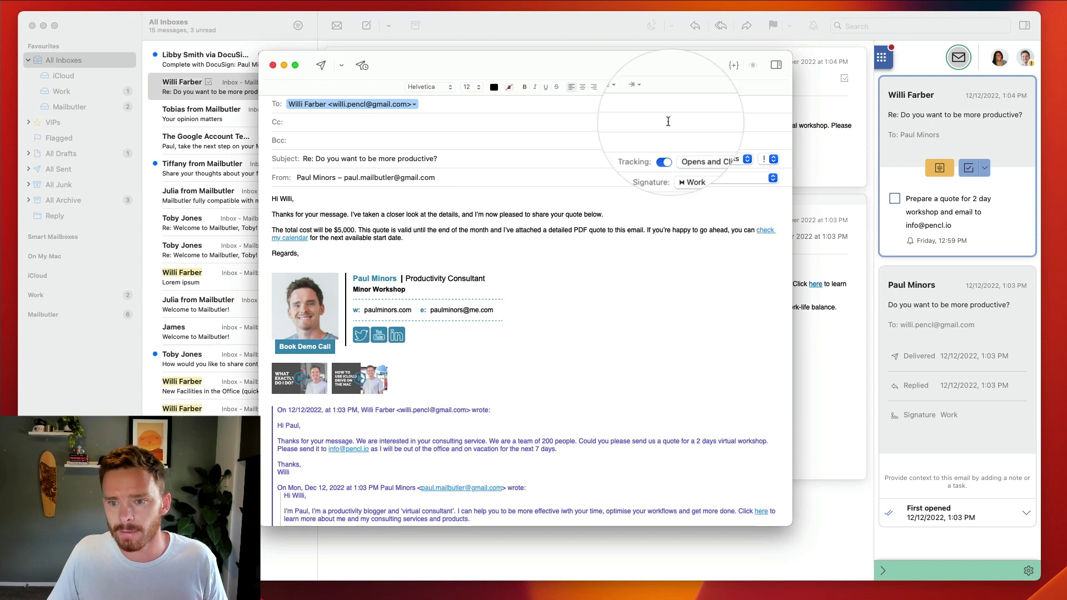
click(776, 66)
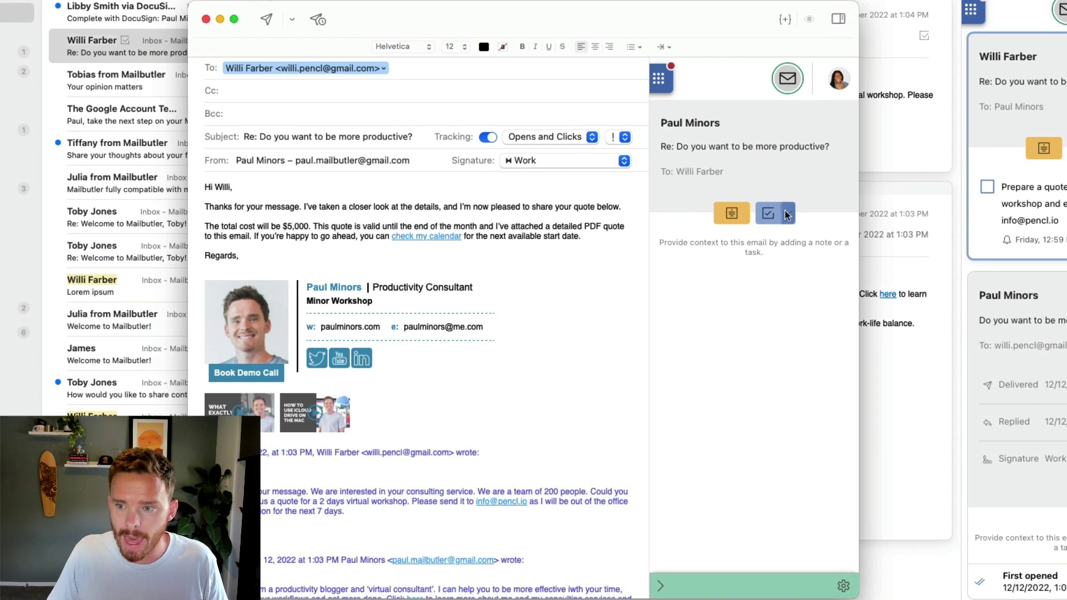
click(788, 215)
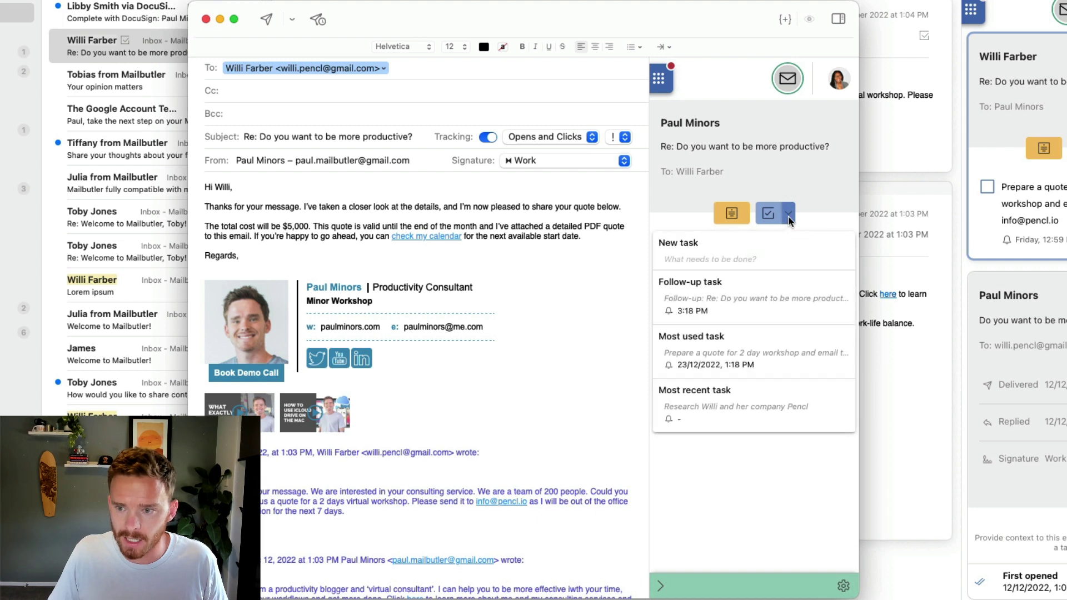
click(689, 287)
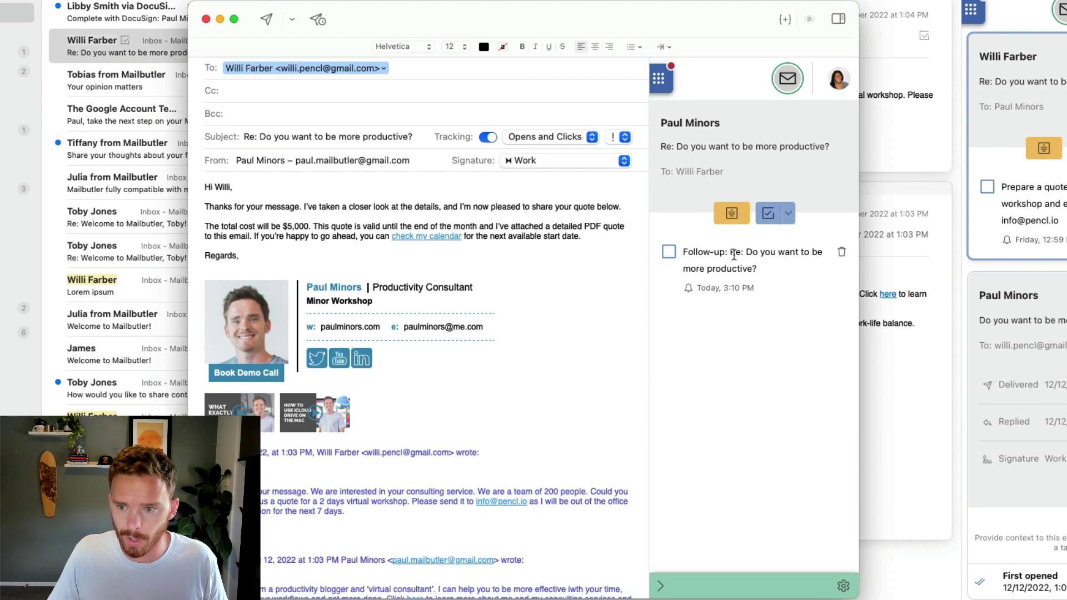
- Change the follow-up task's reminder to 27 December at 3:10 PM
click(745, 284)
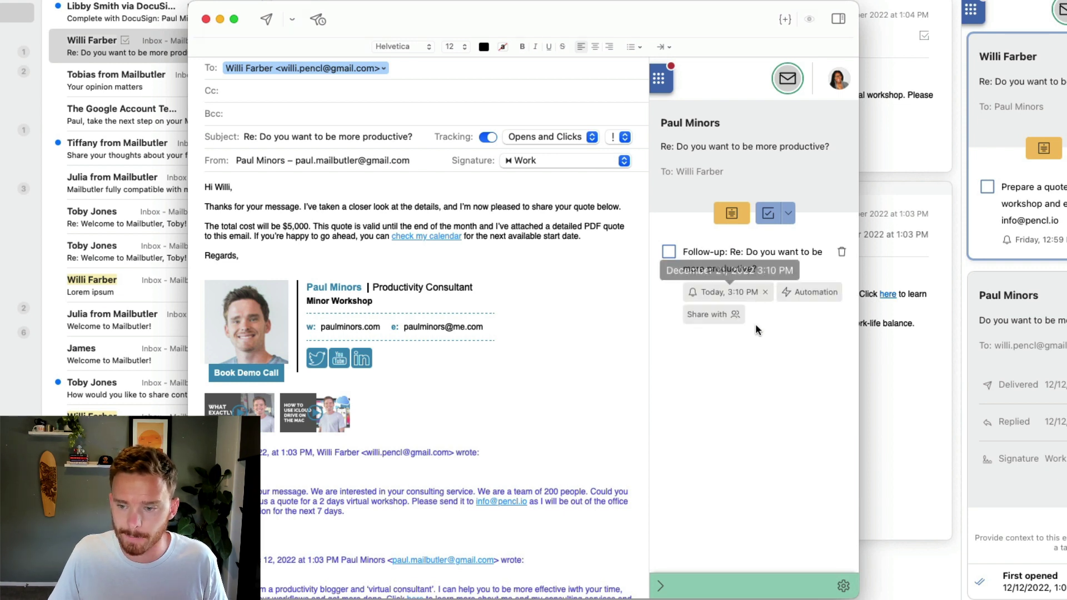
click(714, 292)
click(744, 500)
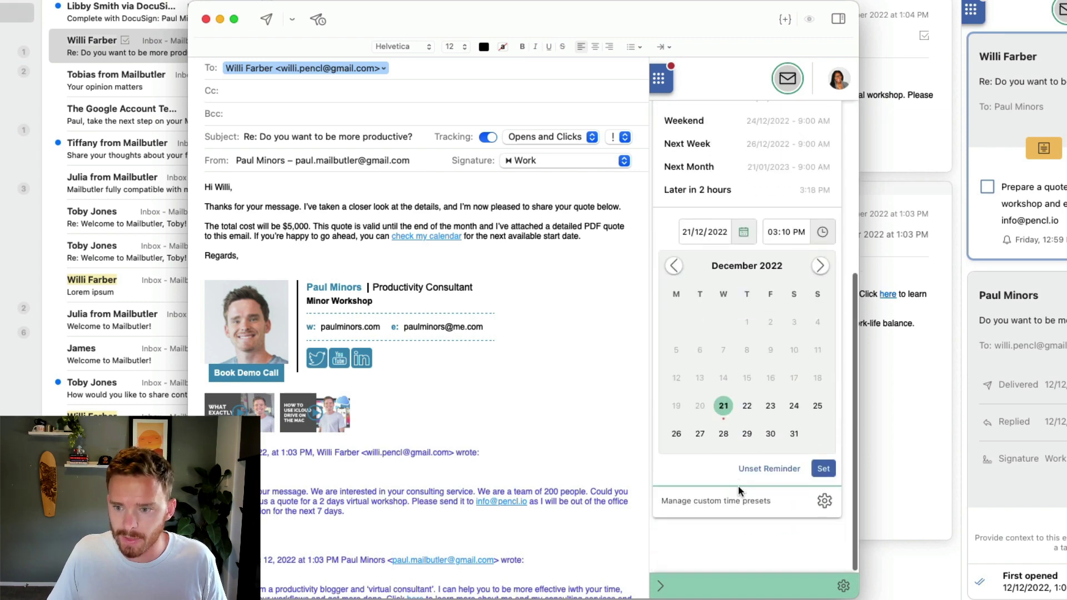
click(699, 435)
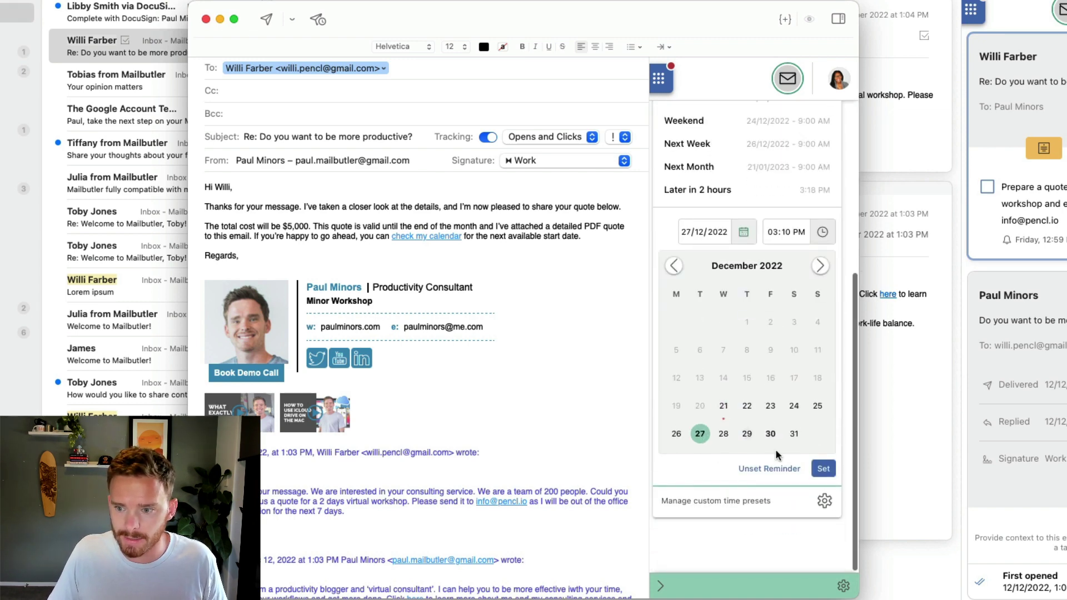
click(824, 469)
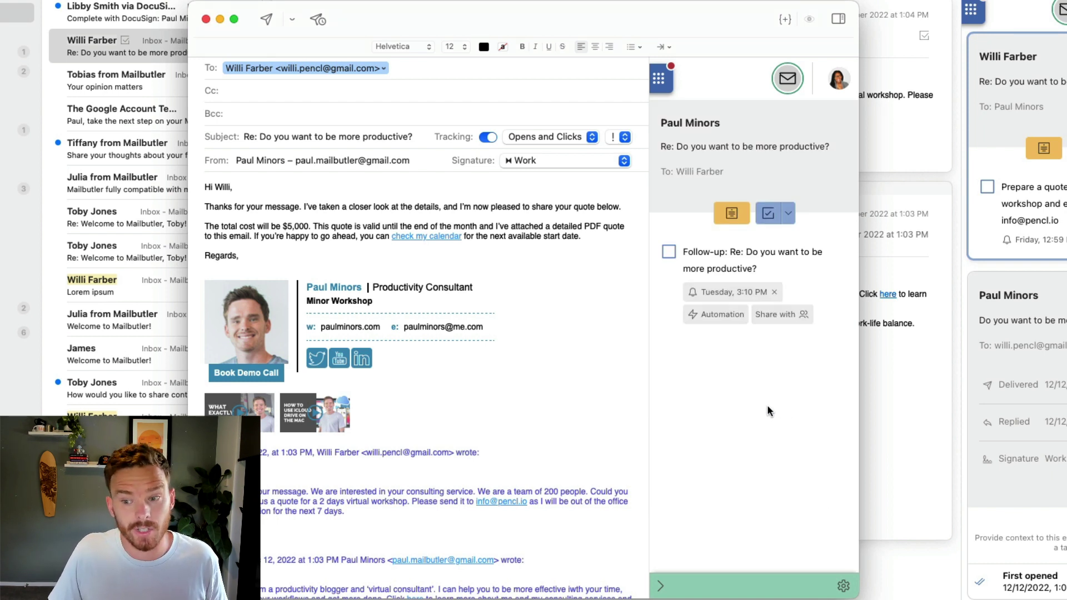
- Set the follow-up task to 'completed' if a reply is received, then review Mailbutler preferences
click(713, 314)
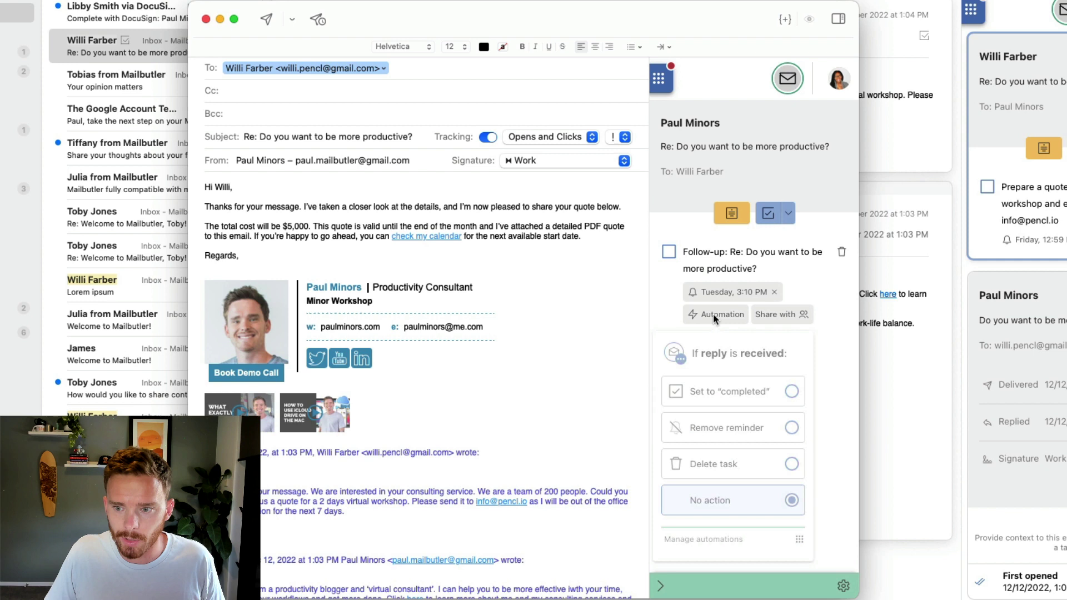
mouse_move(751, 260)
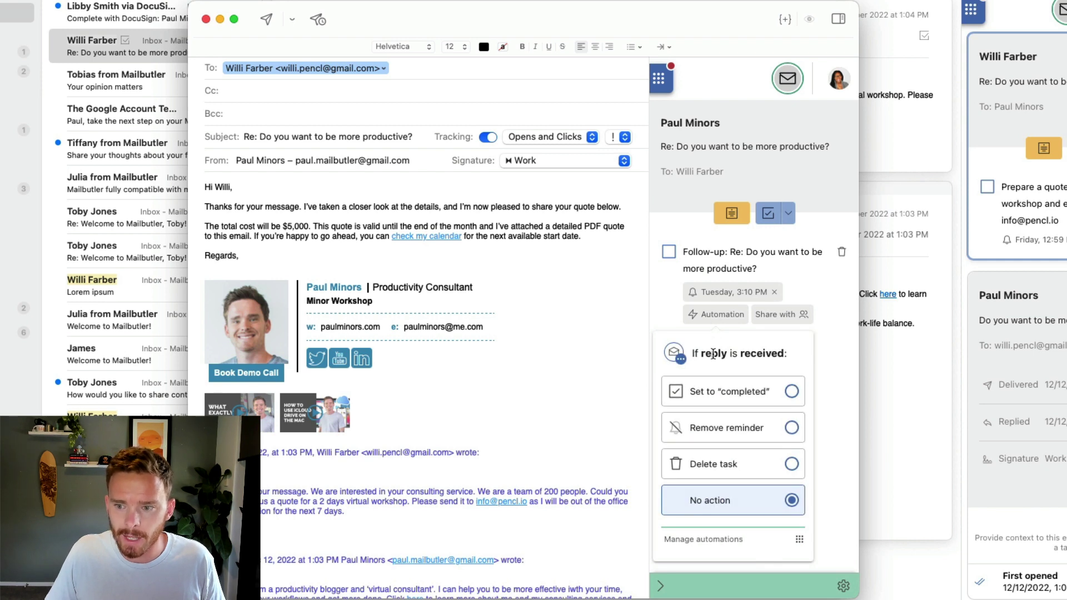
click(792, 391)
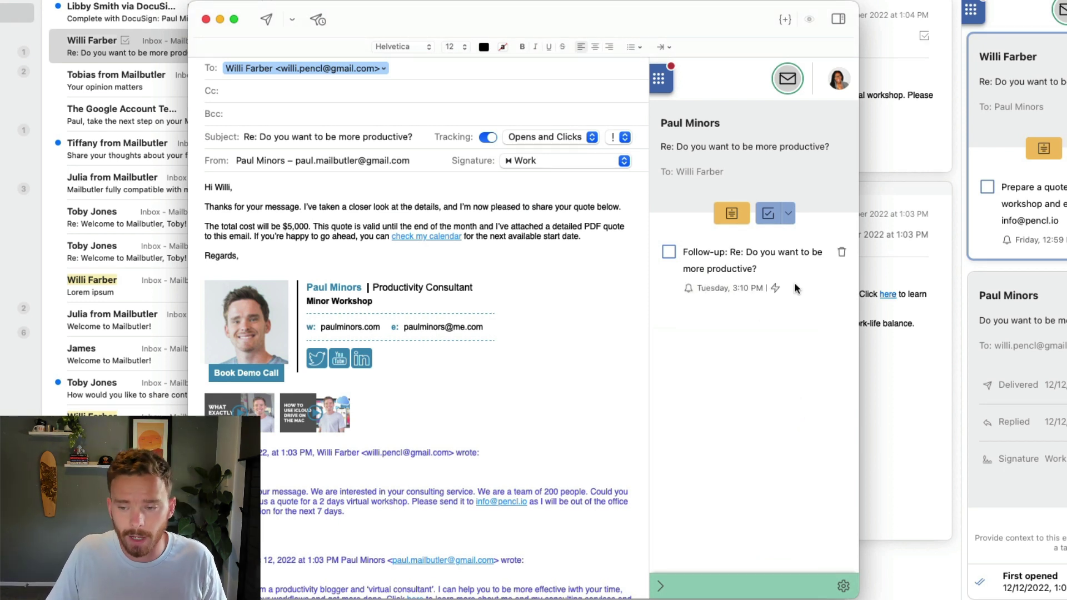
click(843, 588)
click(727, 384)
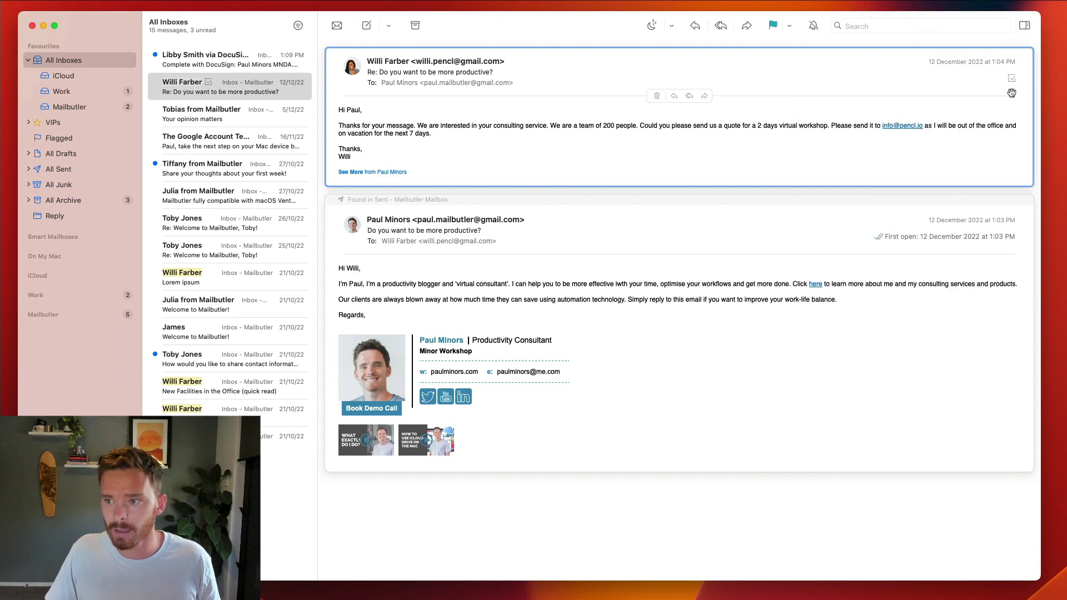
click(1024, 27)
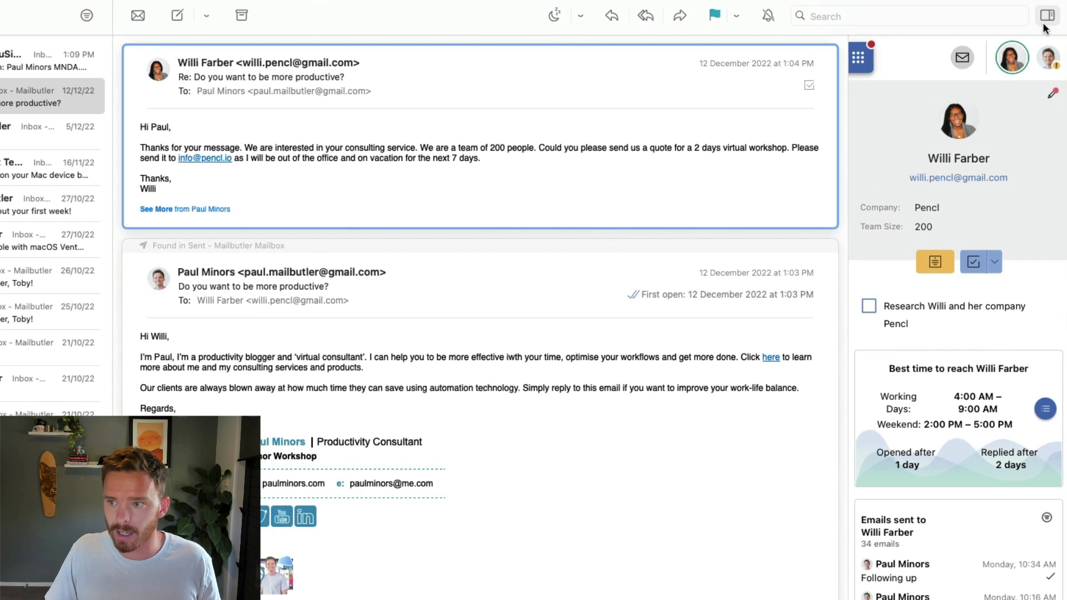
click(963, 59)
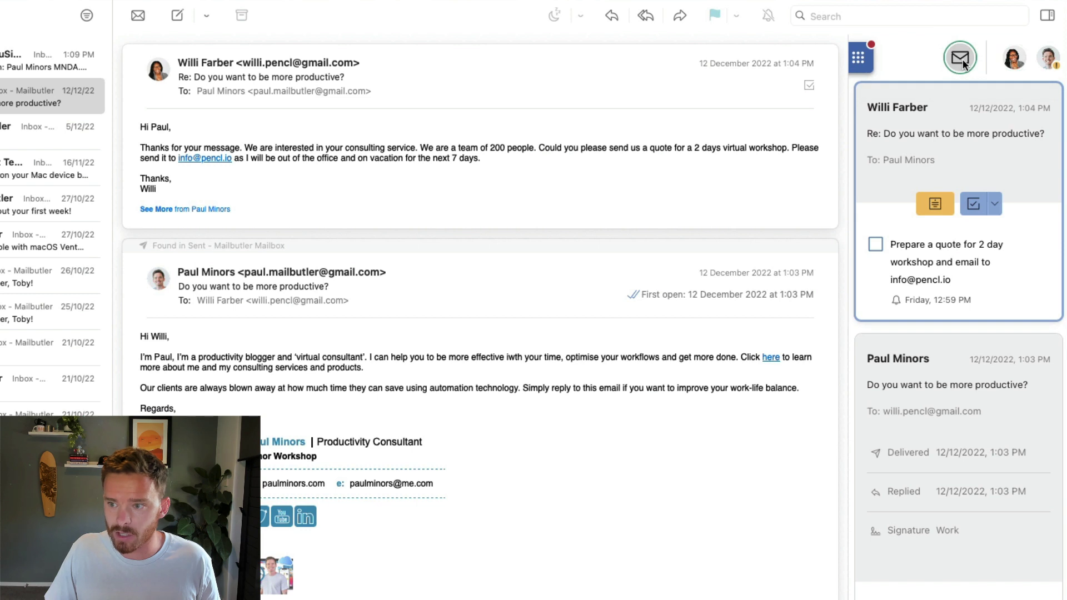
click(1005, 261)
click(996, 331)
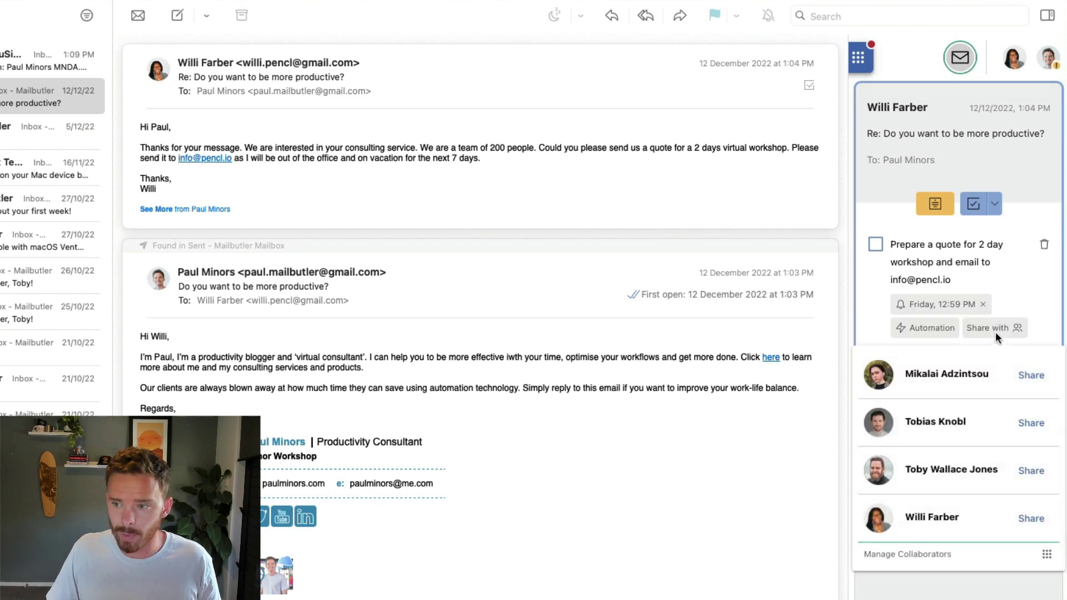
click(1032, 375)
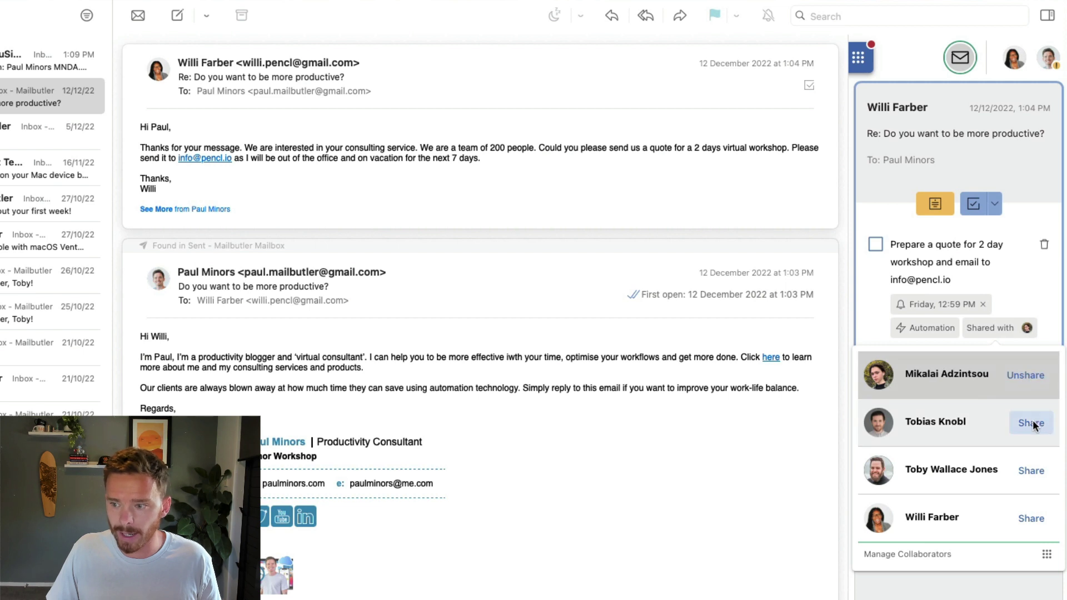
click(1032, 422)
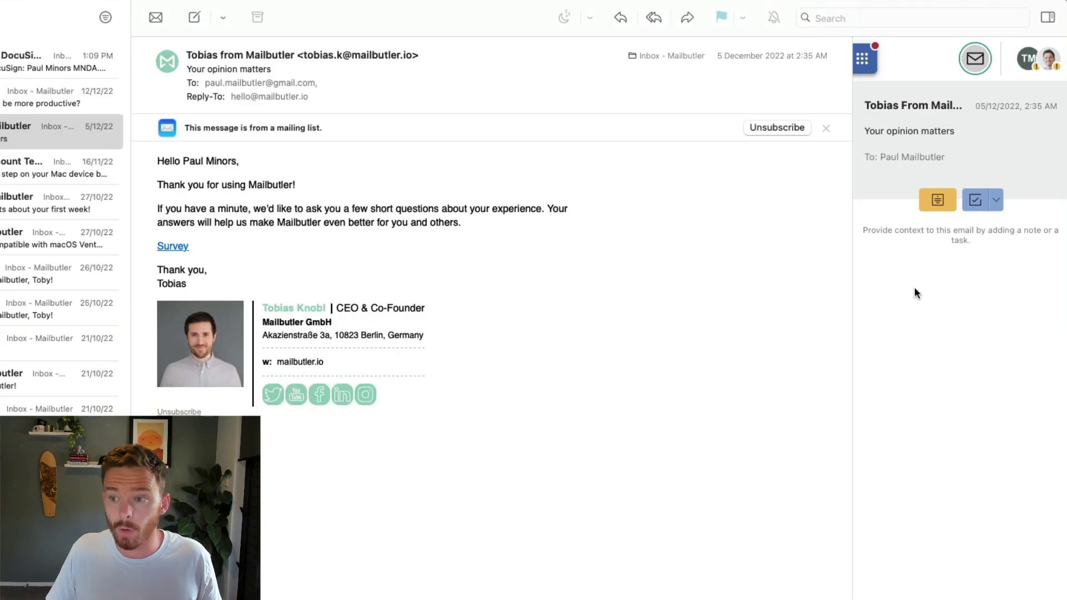
- Show all tasks in the Mailbutler dashboard and check the filter and sort options
click(862, 57)
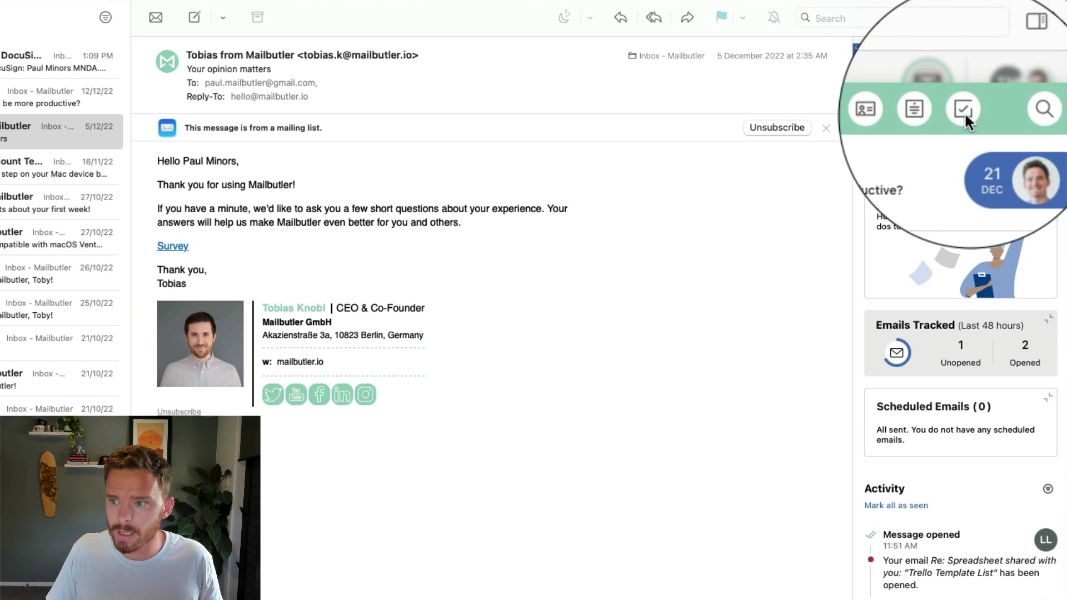
click(964, 111)
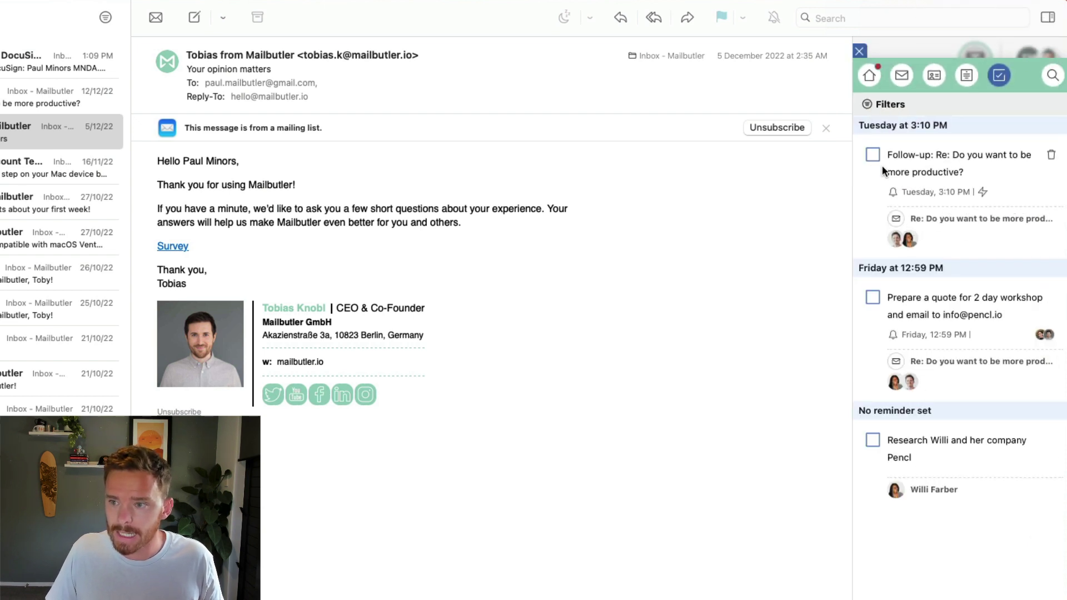
click(865, 105)
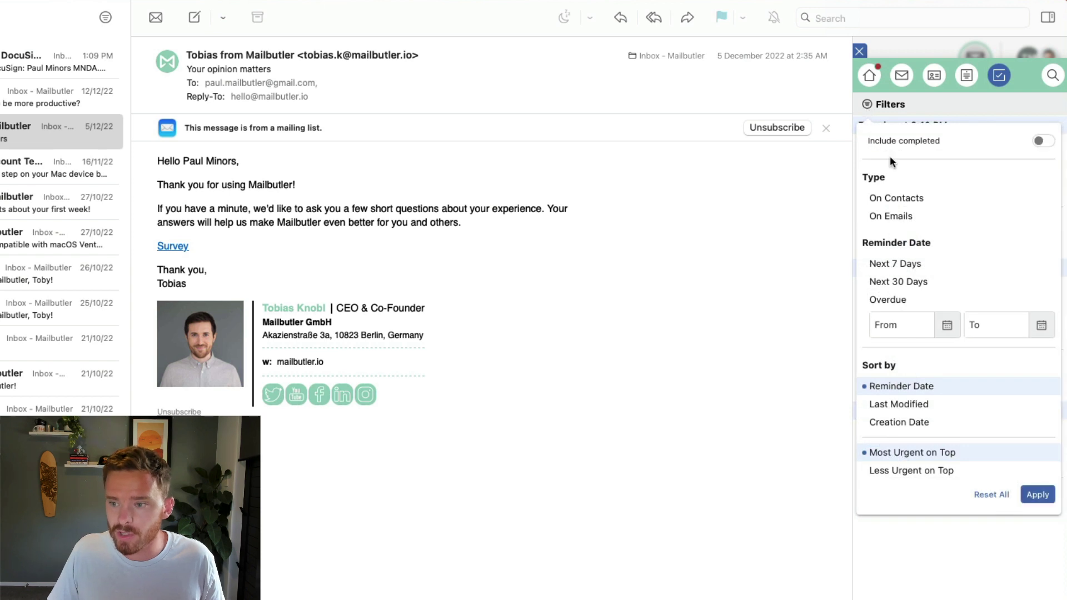
click(971, 543)
- Expand the follow-up task and show the quote task's linked email in Apple Mail
click(1005, 172)
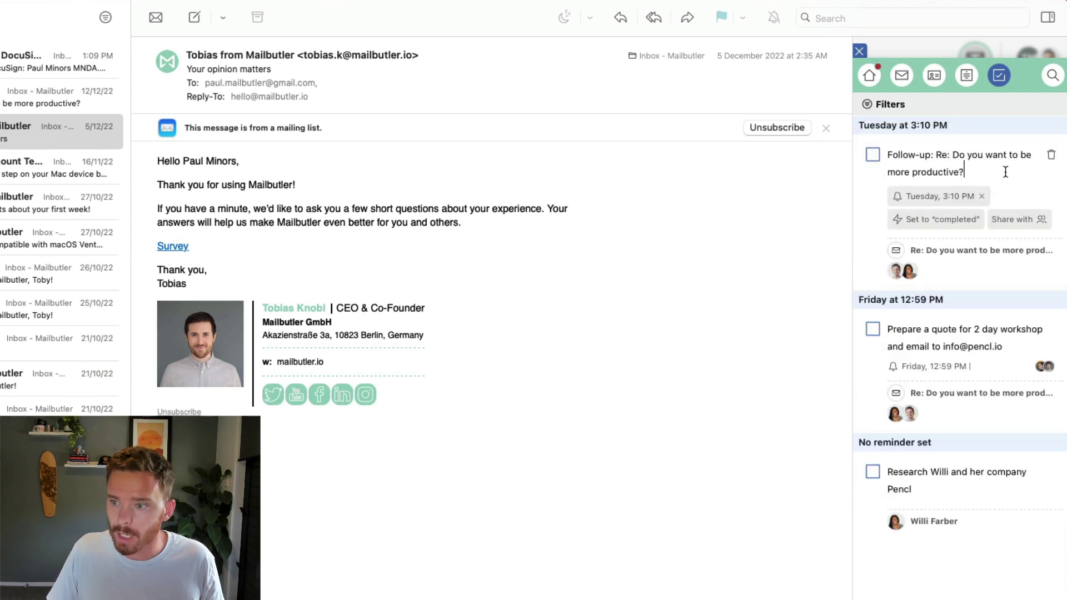
mouse_move(935, 196)
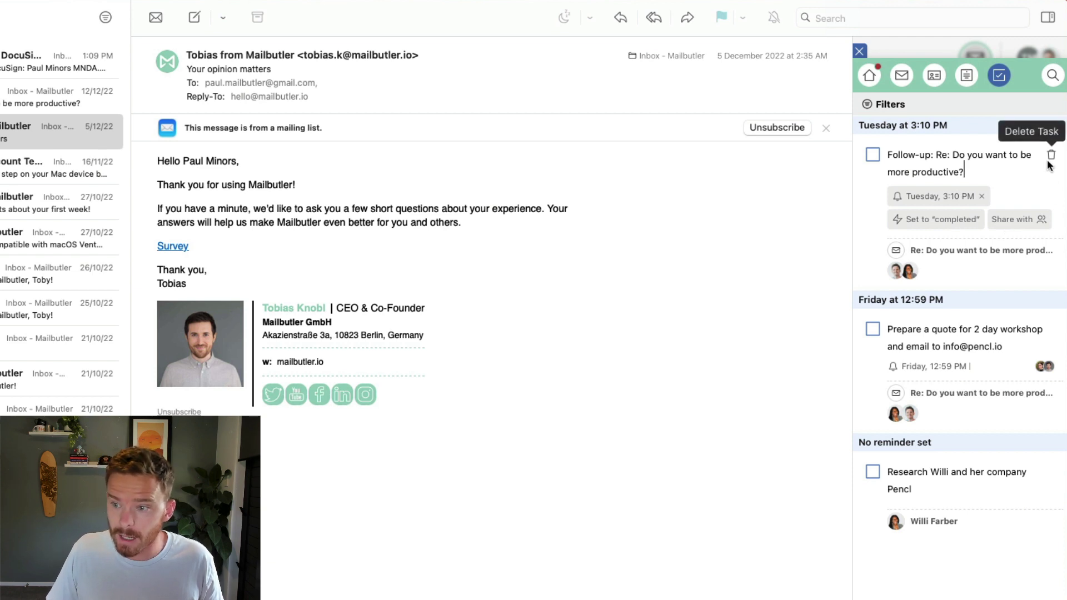
click(895, 394)
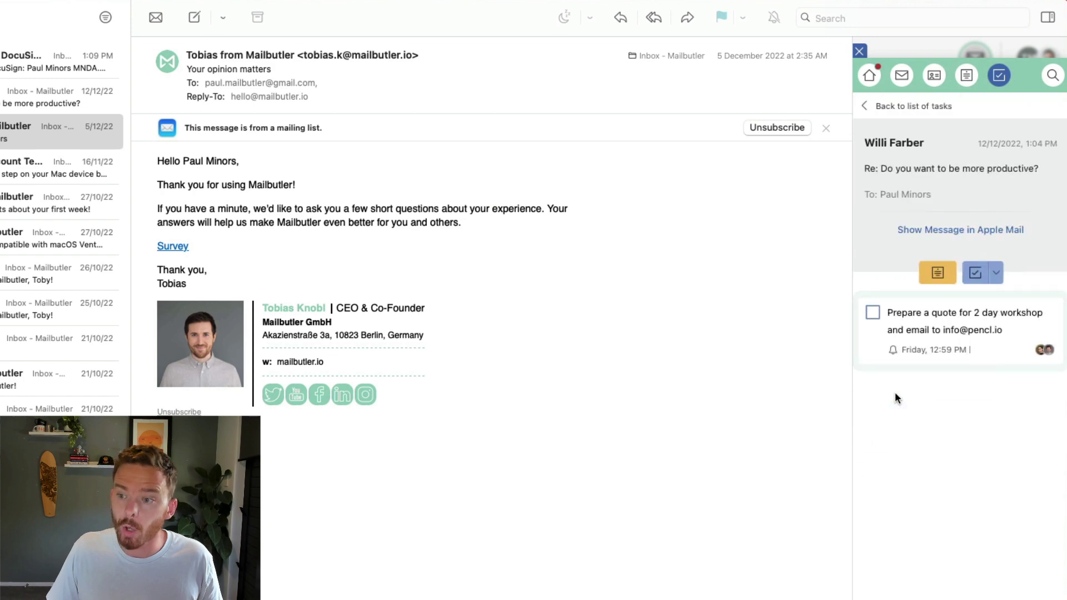
click(962, 231)
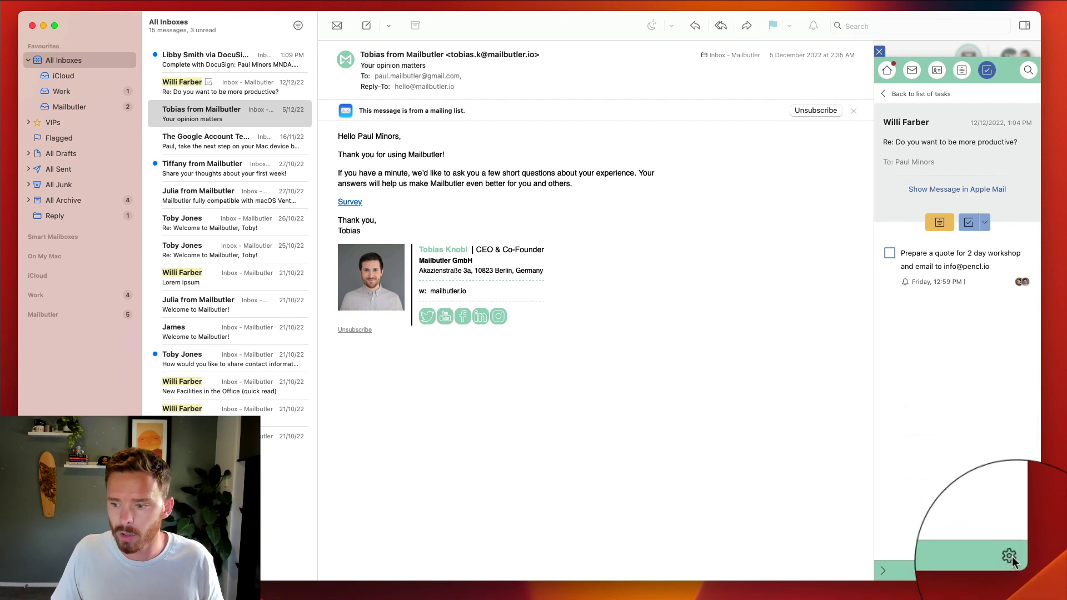
- Open Account Configuration > Integrations and list the task, notes and contacts services available
click(937, 406)
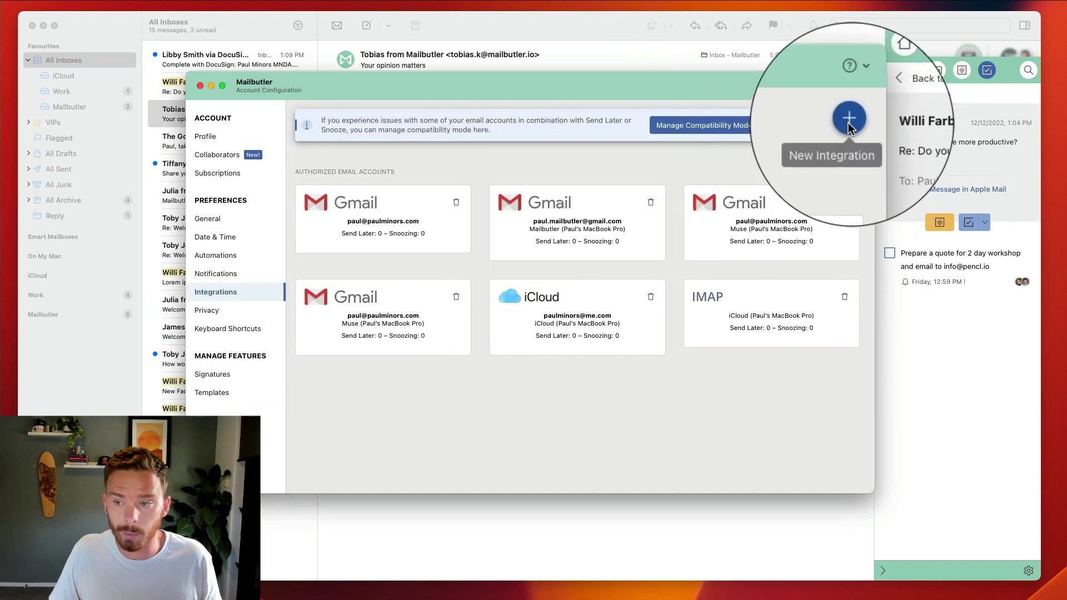
click(850, 121)
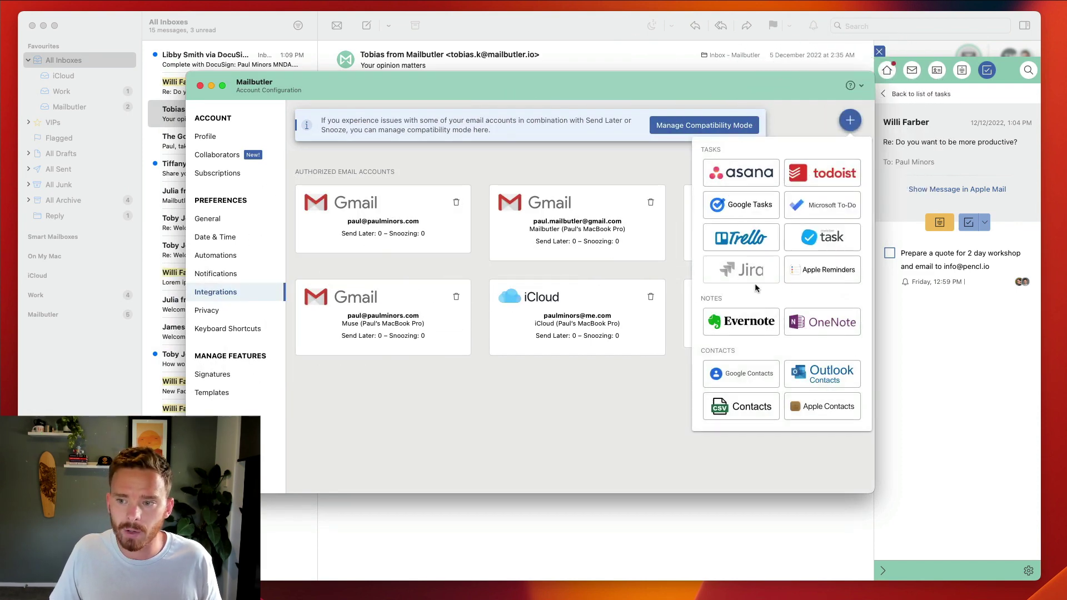